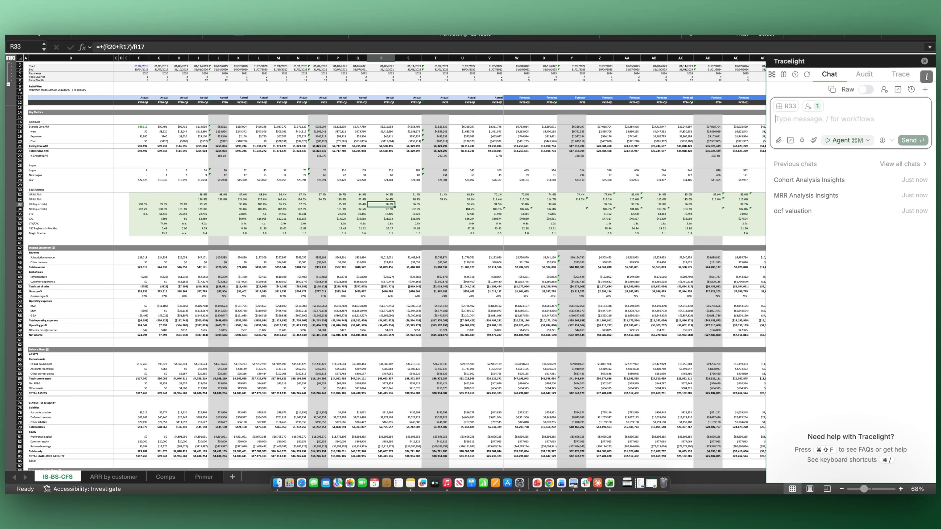
Ask the Tracelight agent: "Summarise this model, identify any structural weaknesses".
type("Summarise thi")
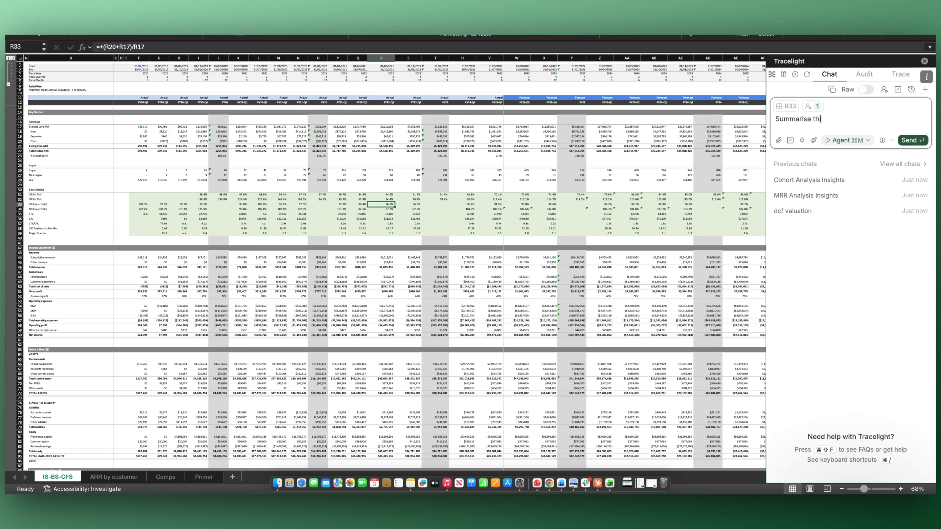
type("s model, identify any structural weaknesses")
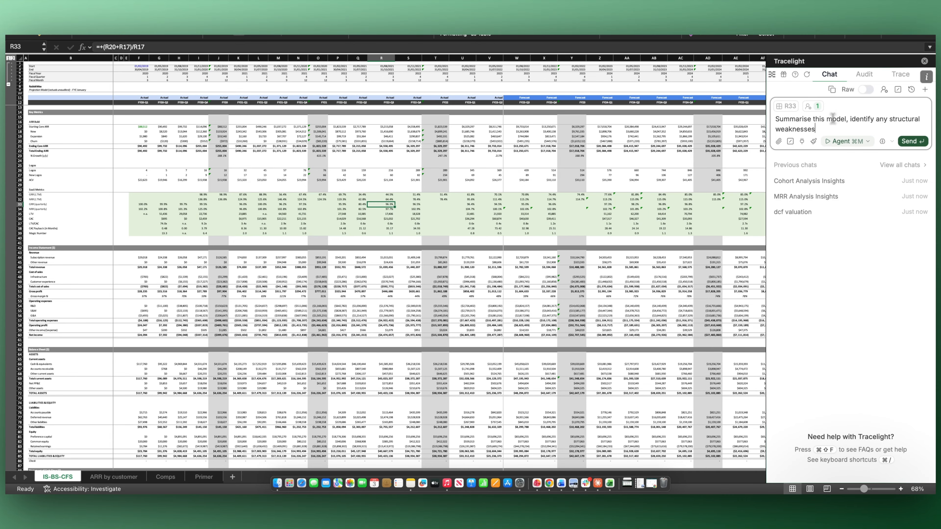
left_click(913, 141)
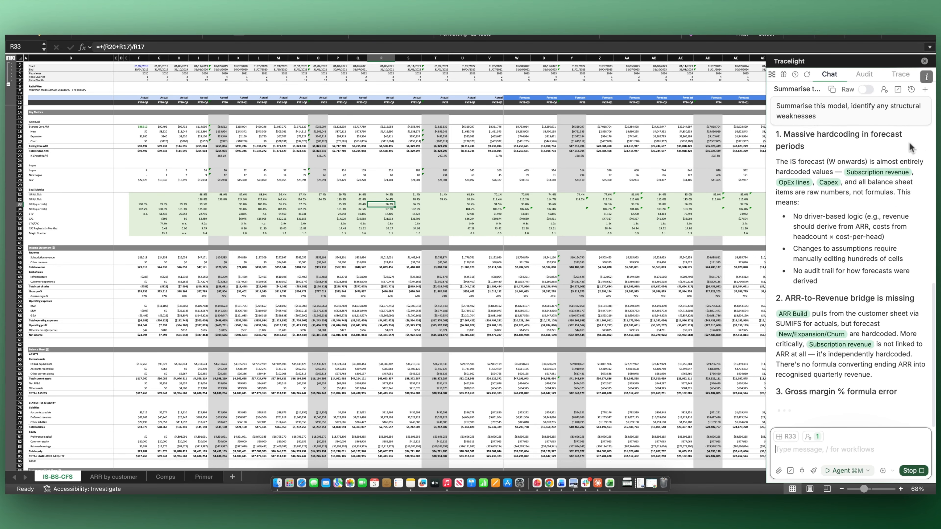
Read through the agent's model summary and its full list of structural weaknesses.
scroll(886, 186, "down", 5)
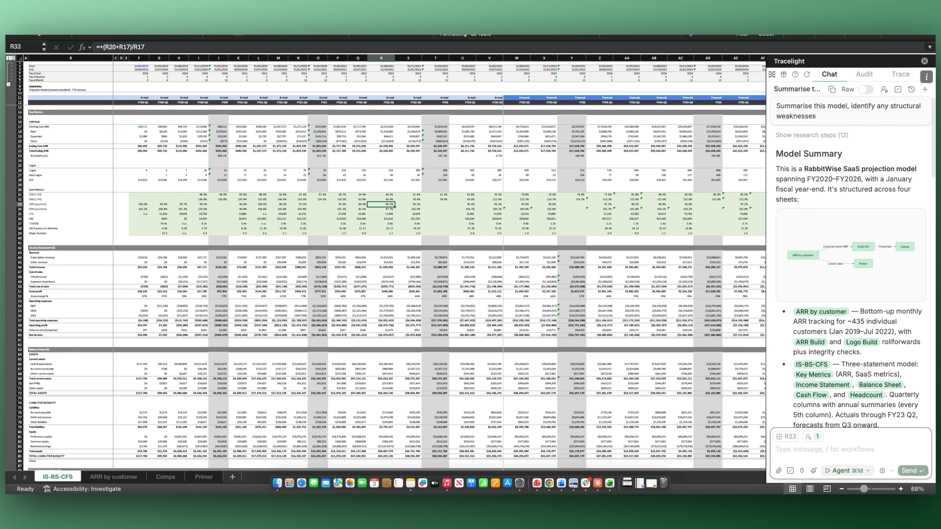
scroll(885, 183, "down", 3)
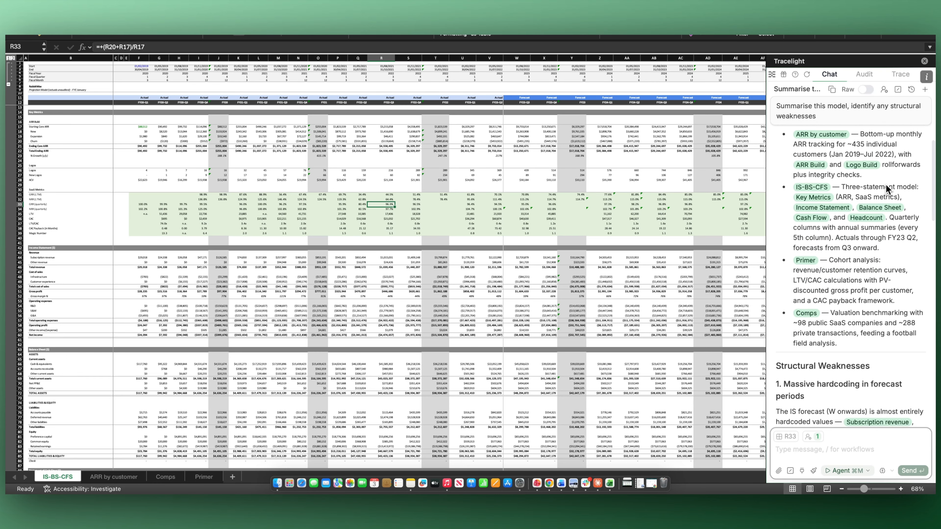
scroll(884, 184, "down", 10)
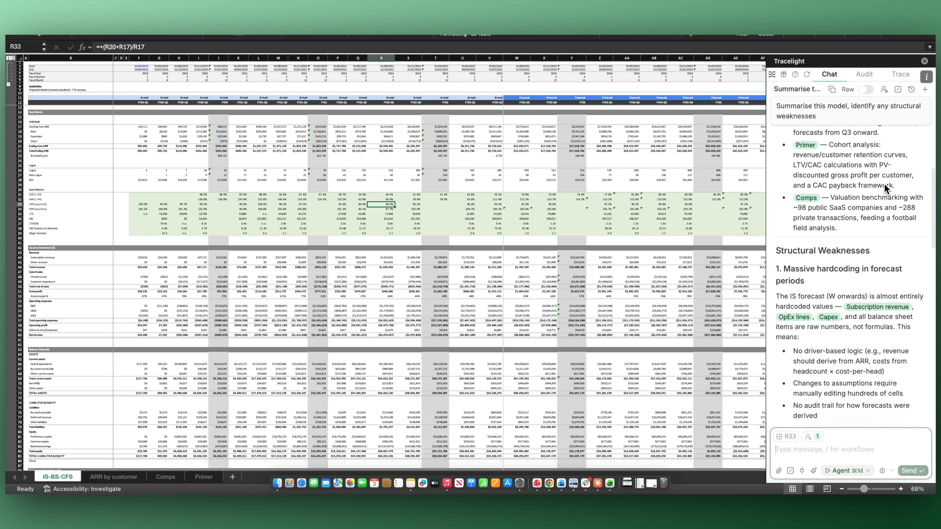
scroll(882, 183, "down", 12)
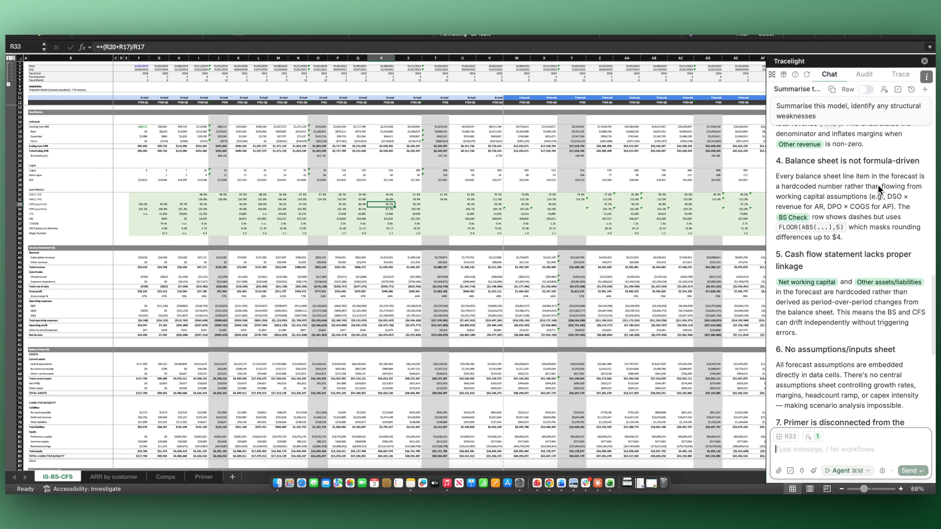
scroll(878, 185, "down", 10)
scroll(878, 185, "down", 2)
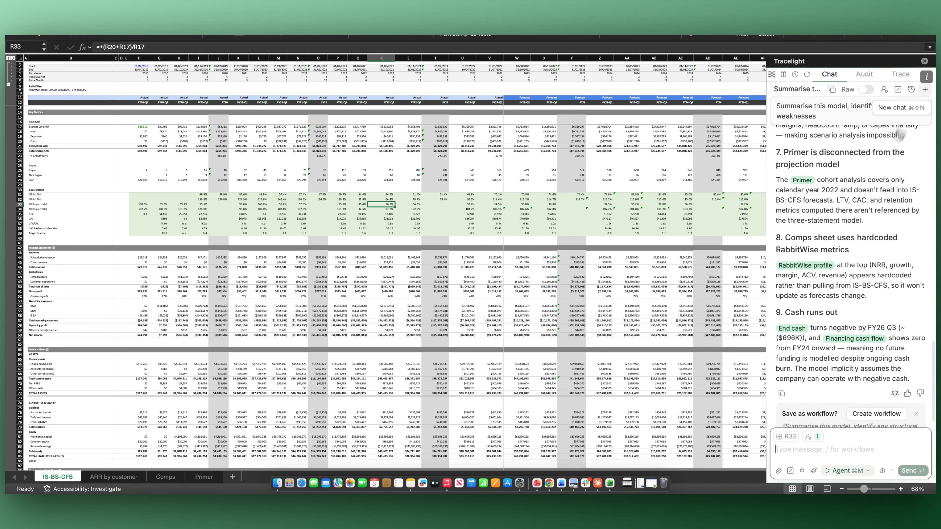
Start a new chat and check the available agent modes without changing the current one.
left_click(925, 89)
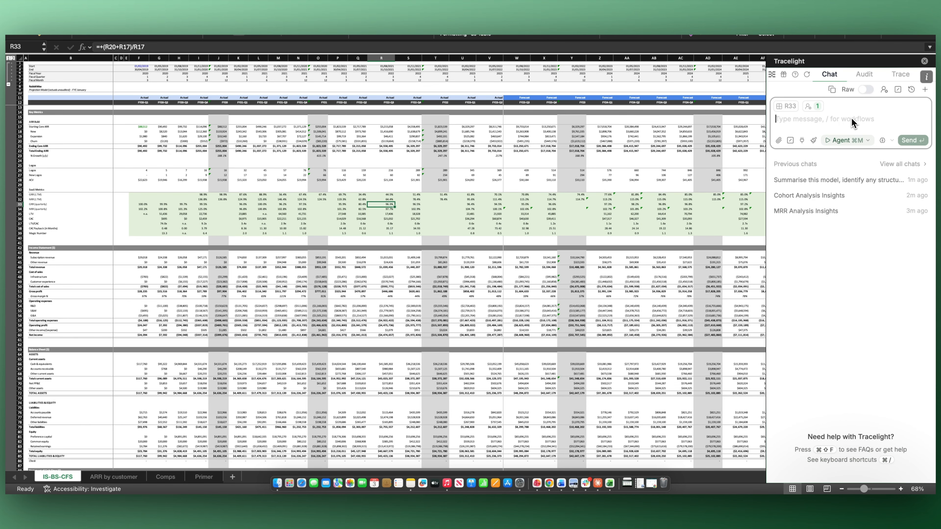
left_click(855, 142)
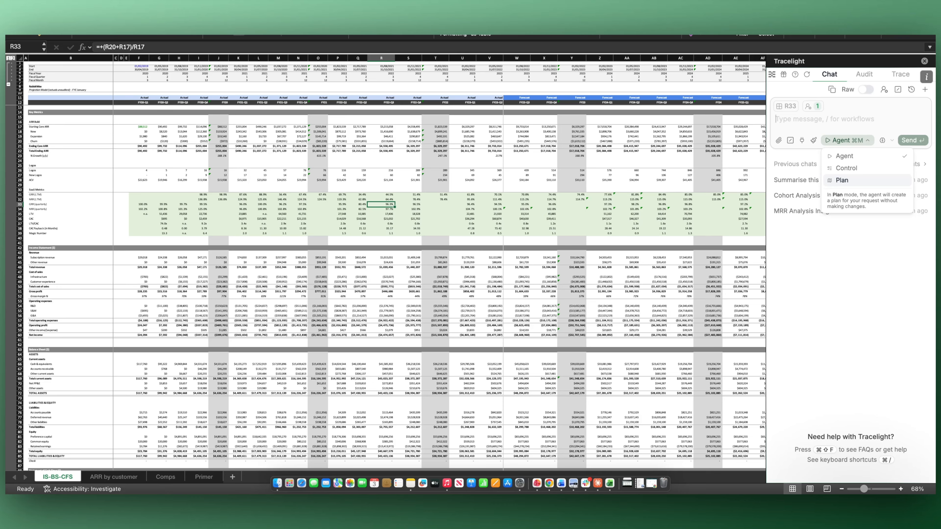
key("Escape")
Trace the NRR (LTM) formula in cell R32 of the IS-BS-CFS sheet.
key("Up")
key("F2")
key("Escape")
key("super+shift+e")
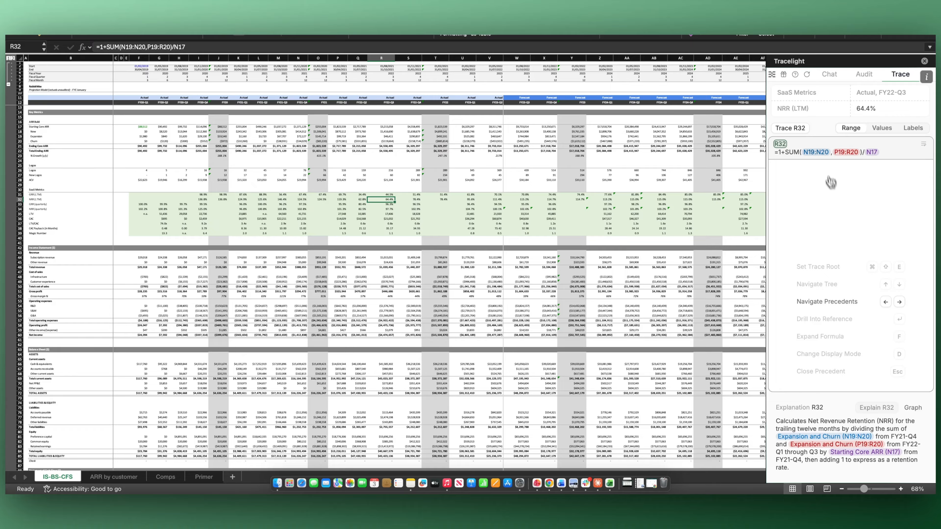
Drill into the N19:N20 precedent of the R32 trace and step through its SUMIFS references to N3.
left_click(816, 152)
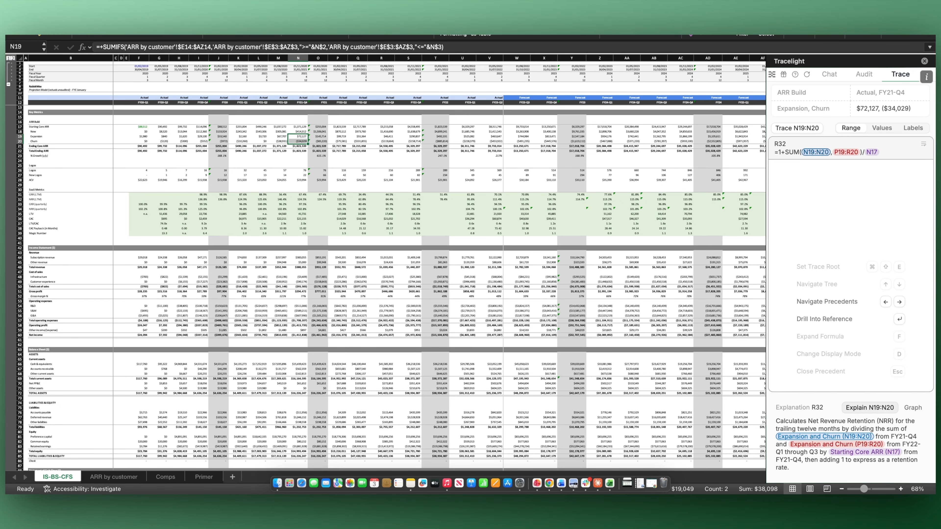
key("Return")
key("Right")
key("Right")
key("Right")
key("Right")
key("Right")
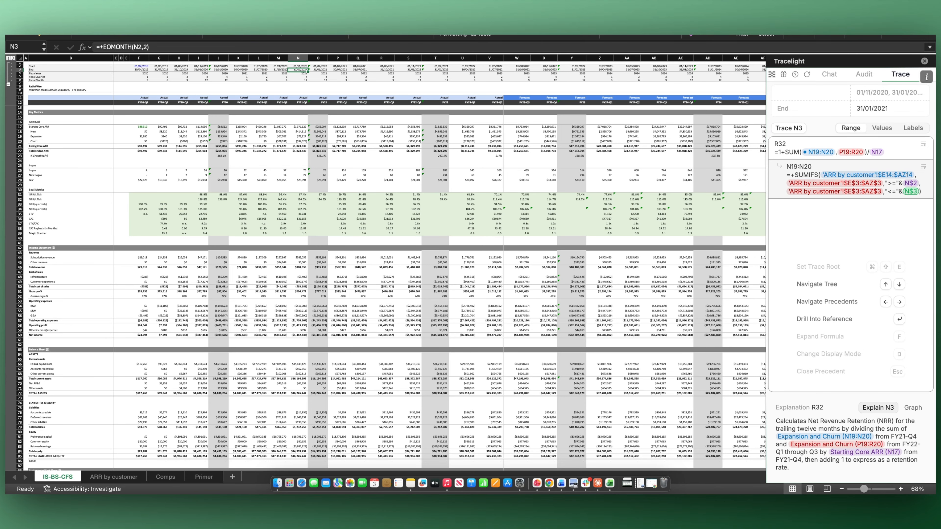
Display the traced formulas as values and then as labels.
left_click(881, 128)
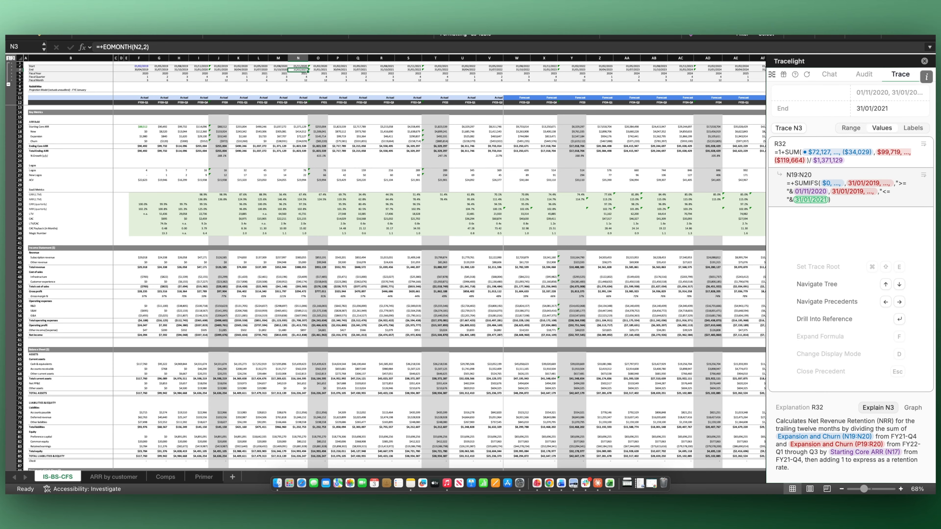
left_click(917, 130)
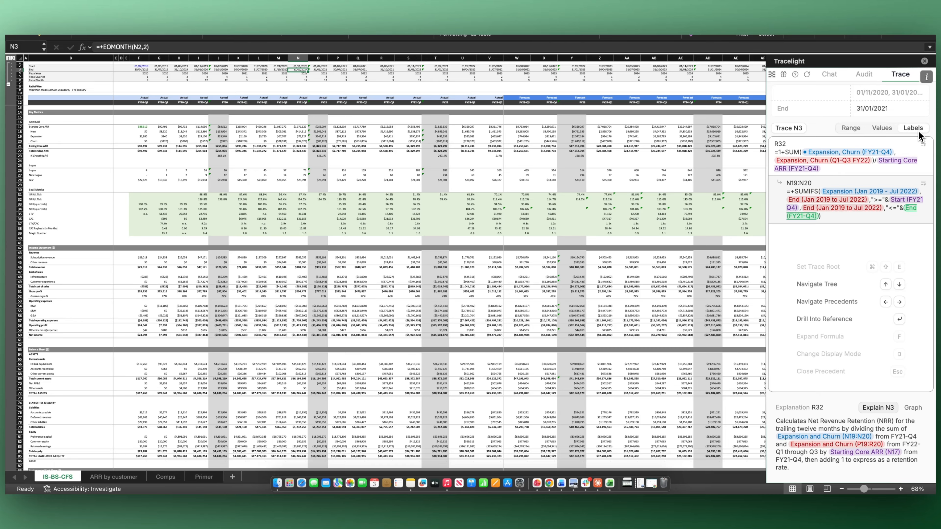
Run a Tracelight audit error check on the IS-BS-CFS sheet.
left_click(864, 74)
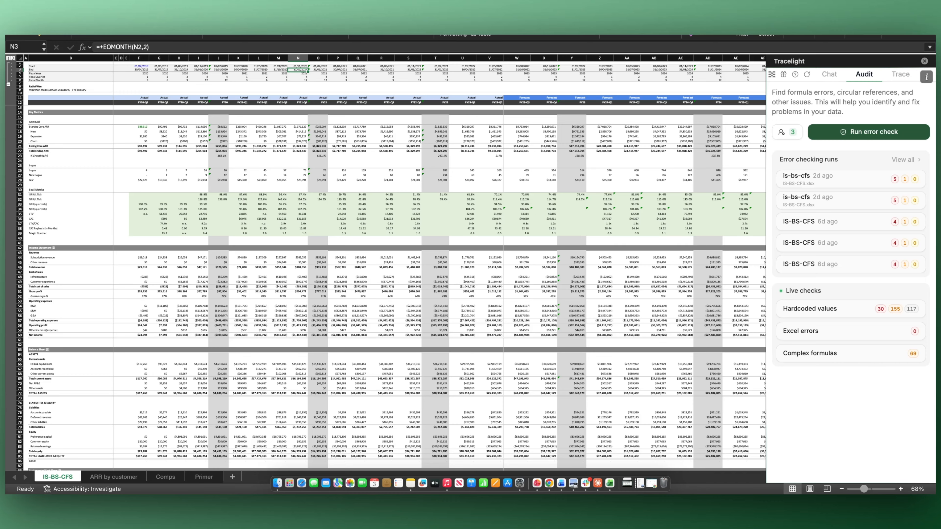
left_click(870, 133)
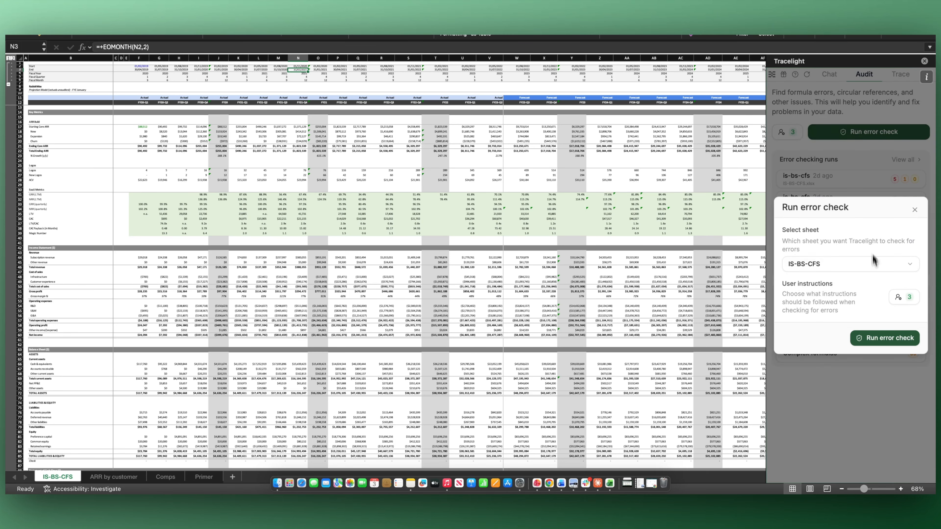
left_click(883, 338)
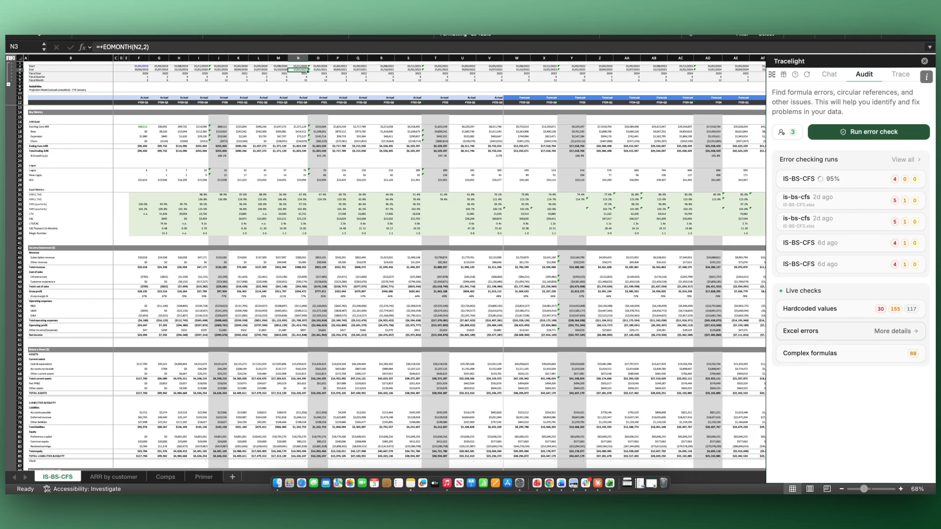
Open the newest IS-BS-CFS error check run and review its high-severity findings.
mouse_move(861, 187)
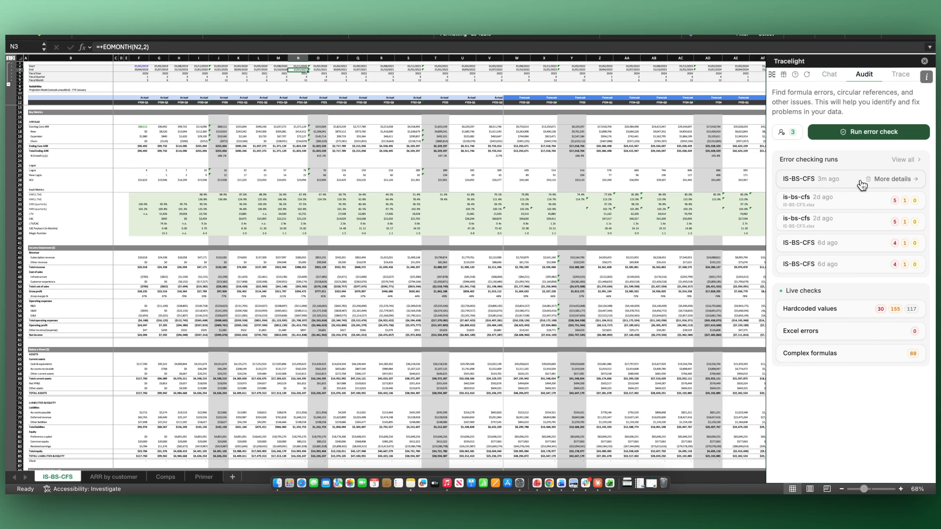
left_click(861, 185)
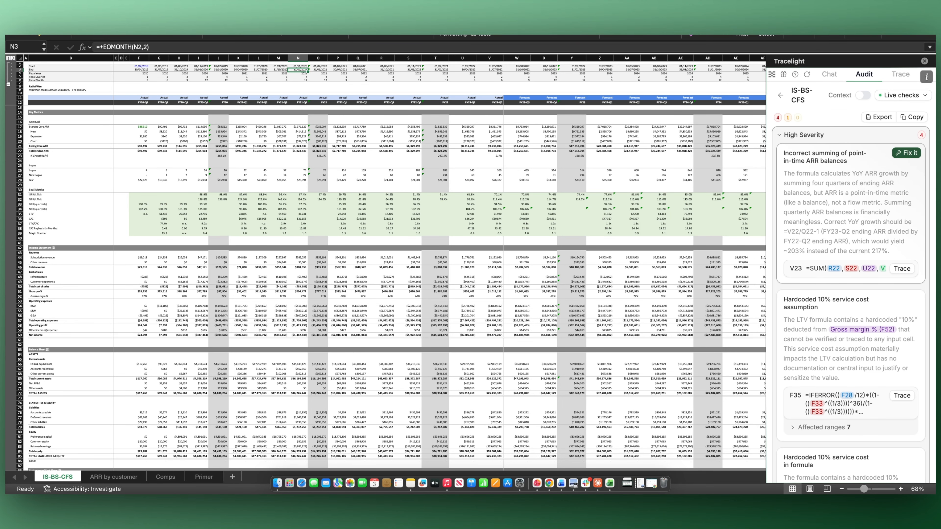
scroll(860, 185, "down", 1)
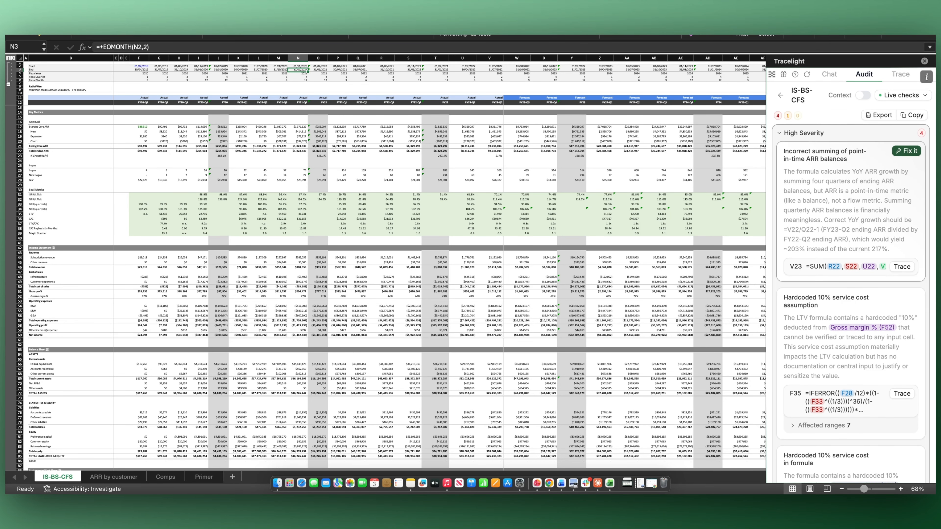
Inspect the hardcoded values check for IS-BS-CFS and expand the full F5:AN5 formula.
left_click(859, 185)
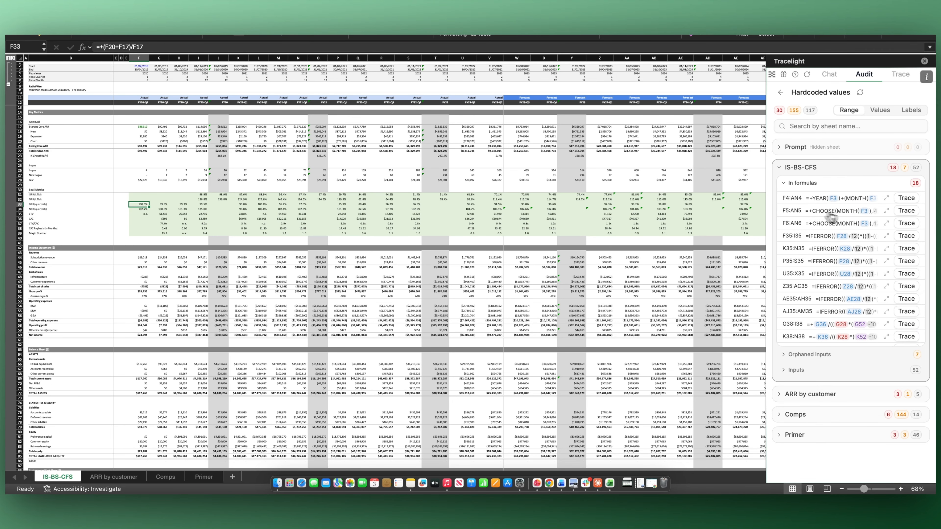
left_click(886, 211)
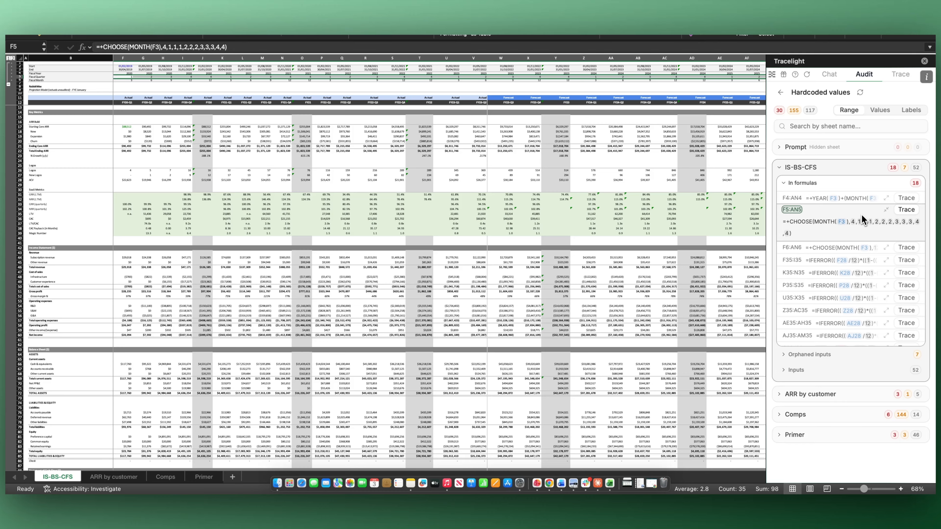
Ask the agent for an executive summary in a new sheet with key Income Statement and Cash Flow information, including Revenue, EBITDA, and FCF.
key("super+l")
type("In a new sheet create an executive summary which takes key info")
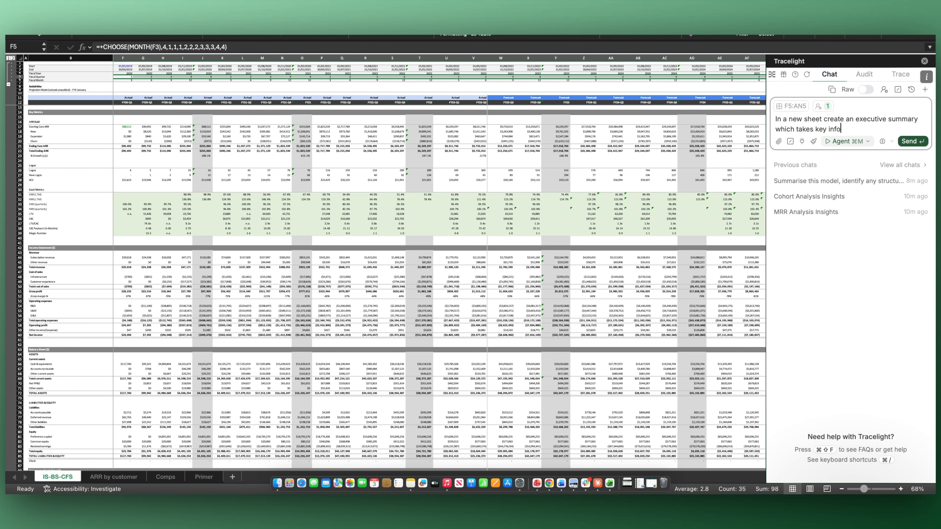
type("rmation from the Income Statement and Cash Flow. Make sure to include Revenue, EBITDA, and FCF")
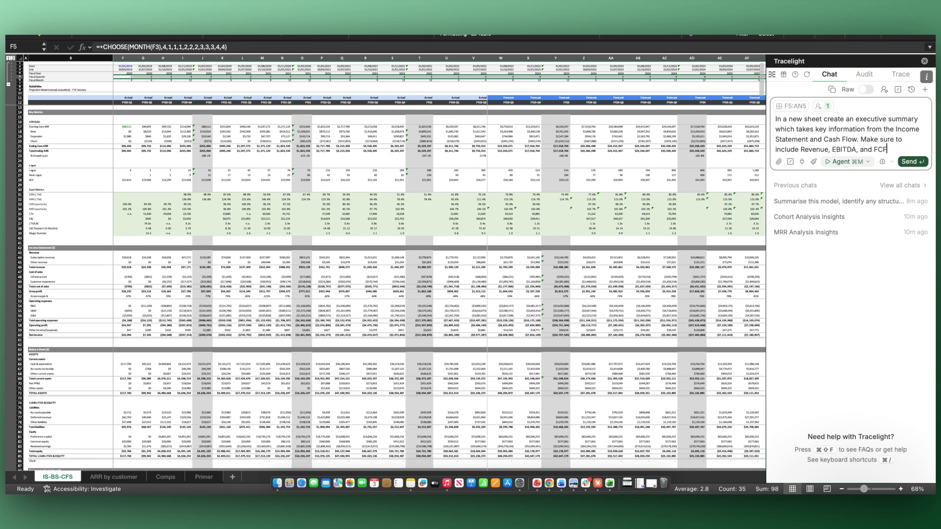
left_click(912, 162)
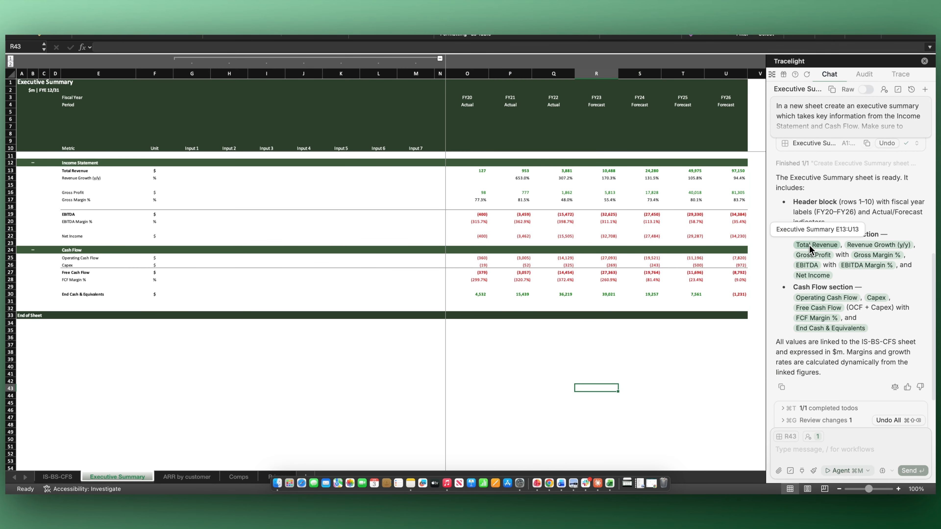
Check the Total Revenue, Revenue Growth (y/y), Gross Profit and Operating Cash Flow rows through the references in the agent's reply.
left_click(815, 245)
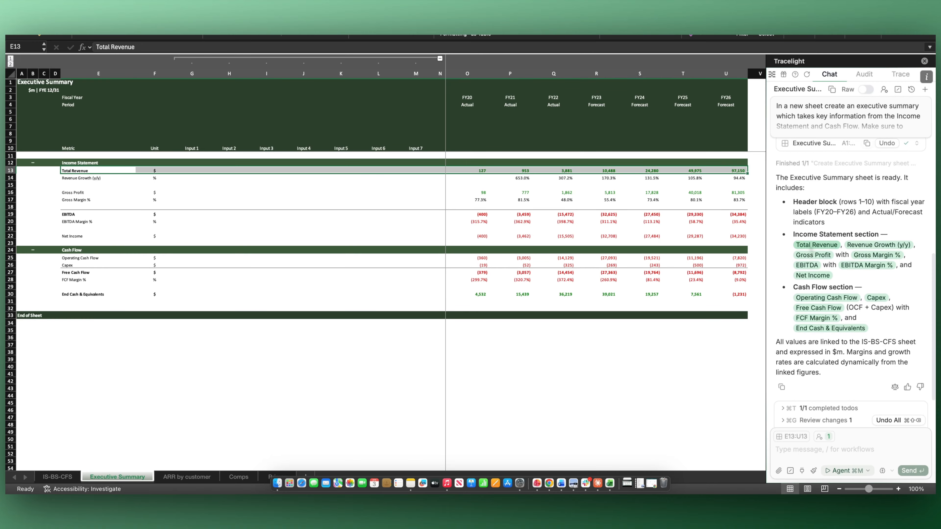
left_click(861, 246)
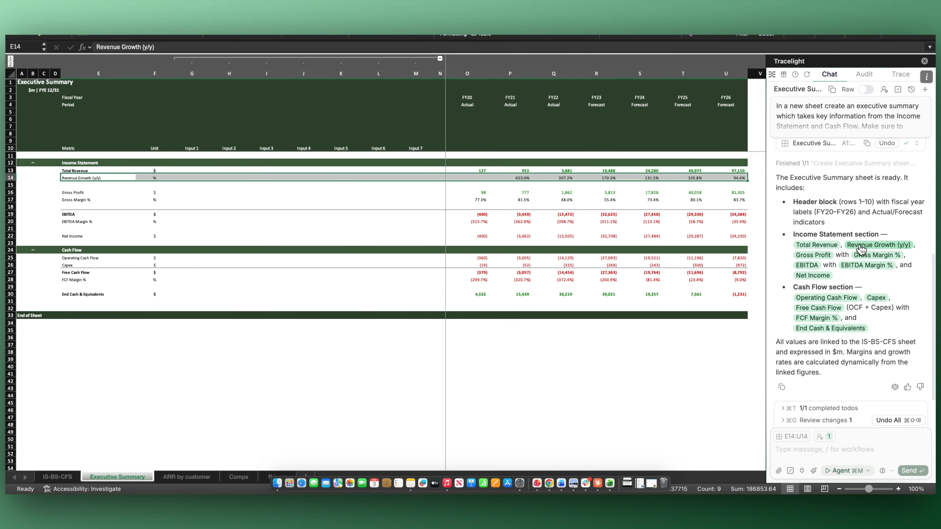
left_click(821, 256)
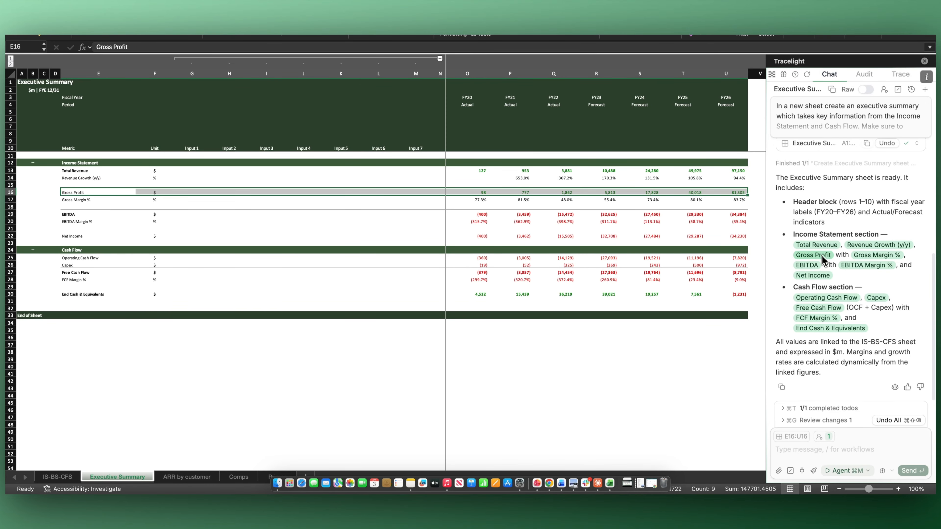
left_click(826, 300)
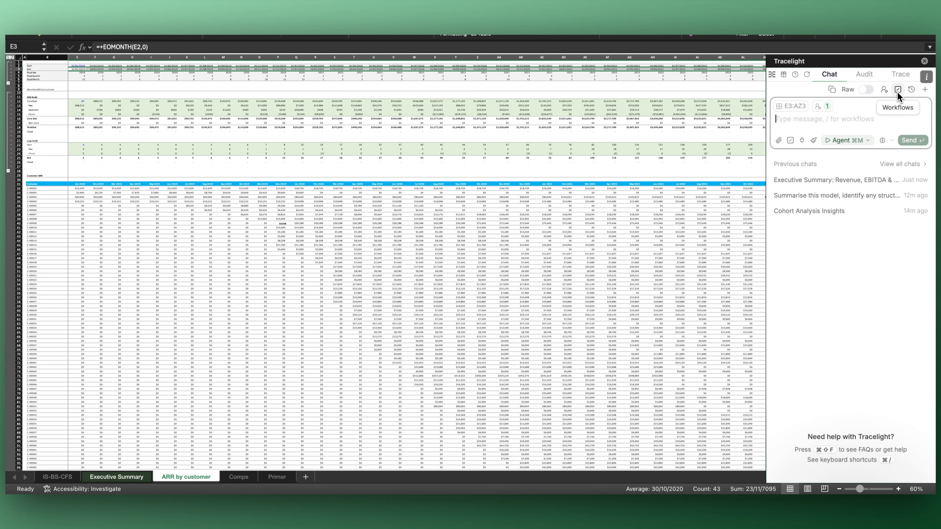
Run the DEMO_IBD_ARR_Waterfall_2 workflow with the Simplified bridge format and ARR by customer as the source sheet.
type("/ARR")
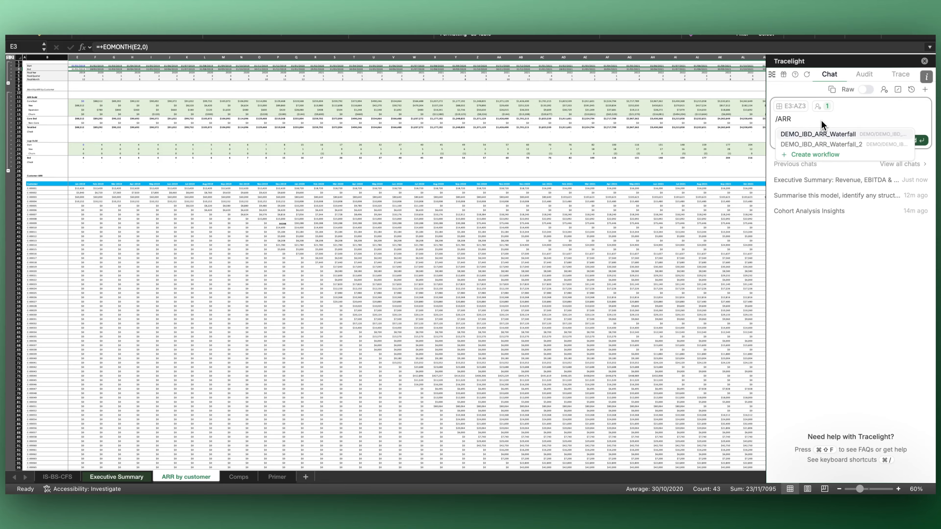
left_click(822, 145)
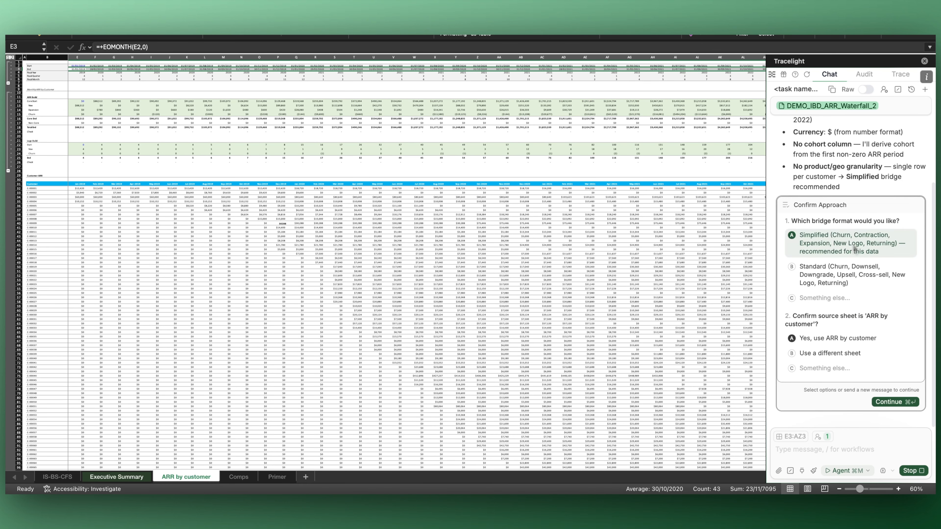
left_click(884, 403)
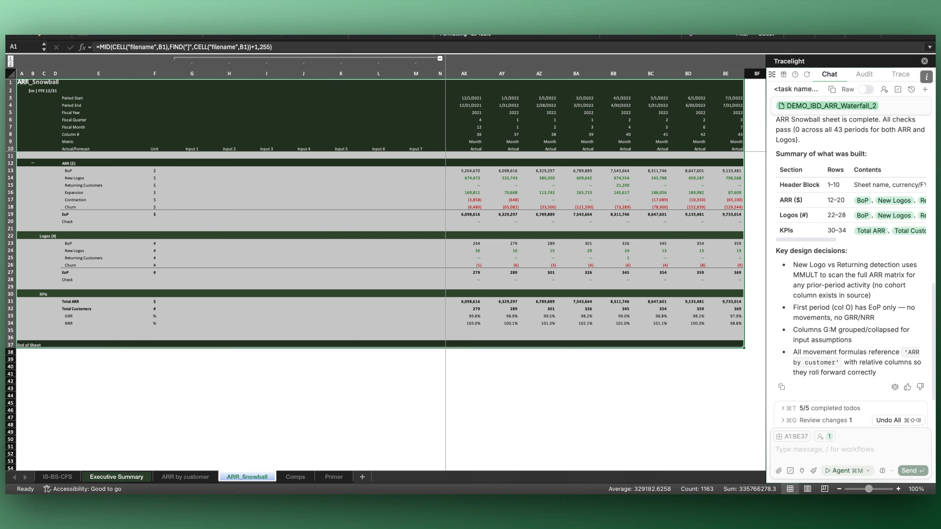
Check the instruction and style guide options available for the agent chat.
left_click(577, 381)
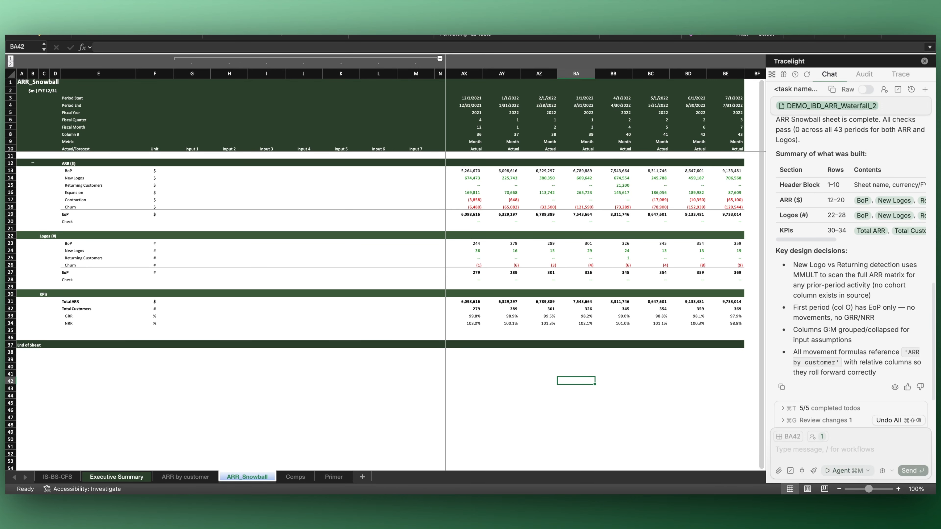
left_click(820, 438)
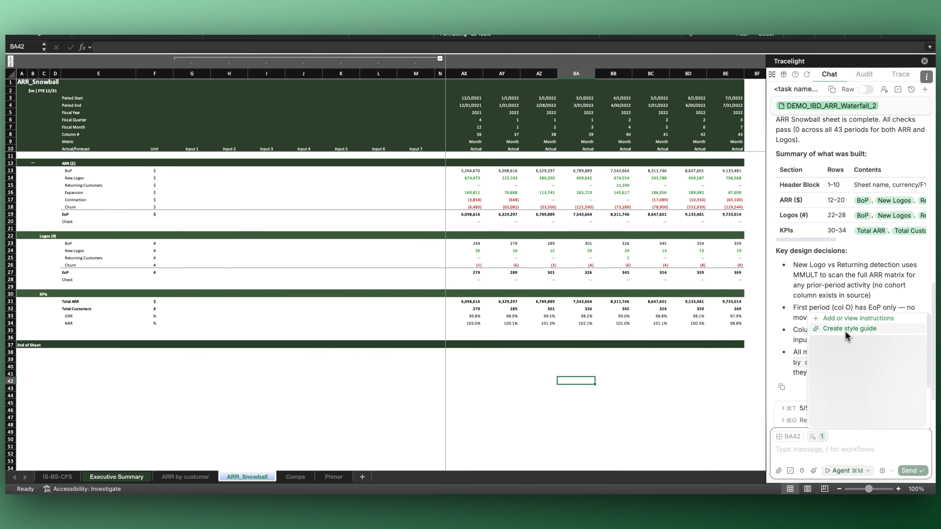
left_click(735, 384)
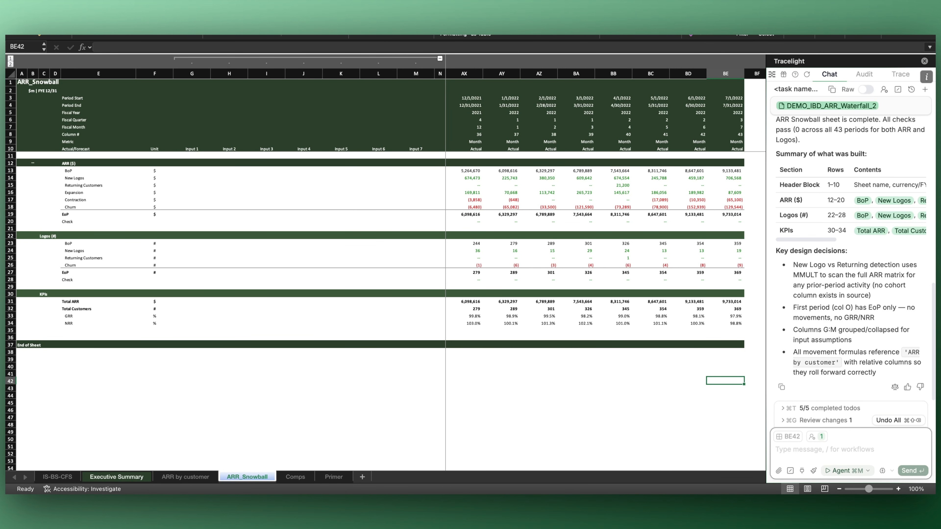
Review the agent's ARR_Snowball changes, locate the P3:BE3 EDATE formula range, and show the colour map on the sheet.
left_click(822, 420)
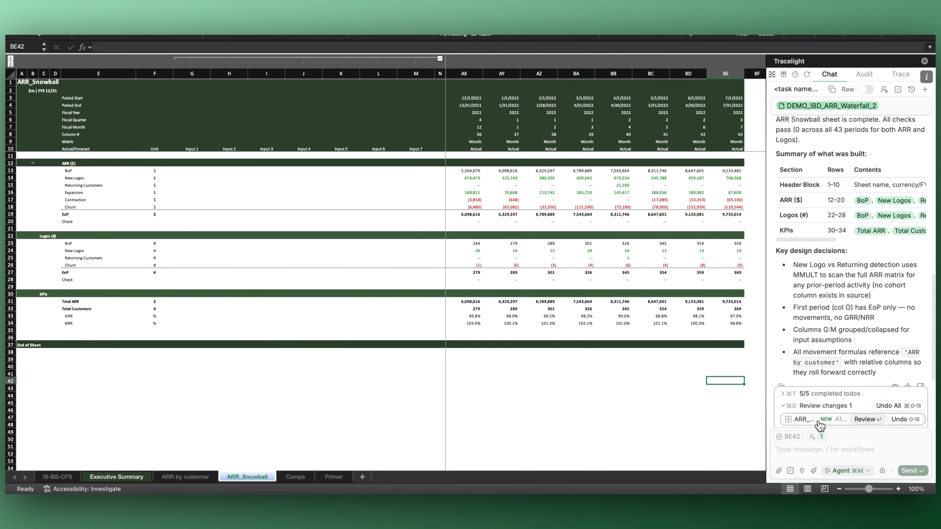
left_click(867, 419)
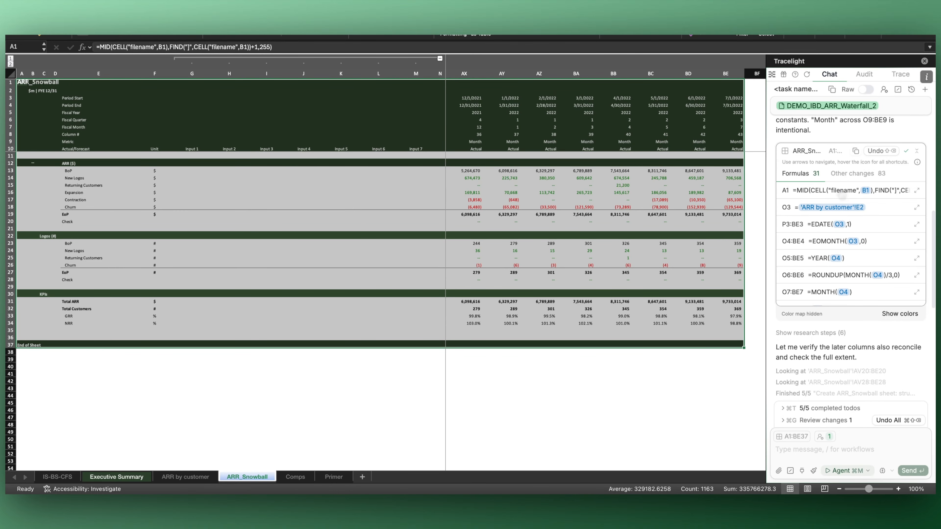
left_click(853, 222)
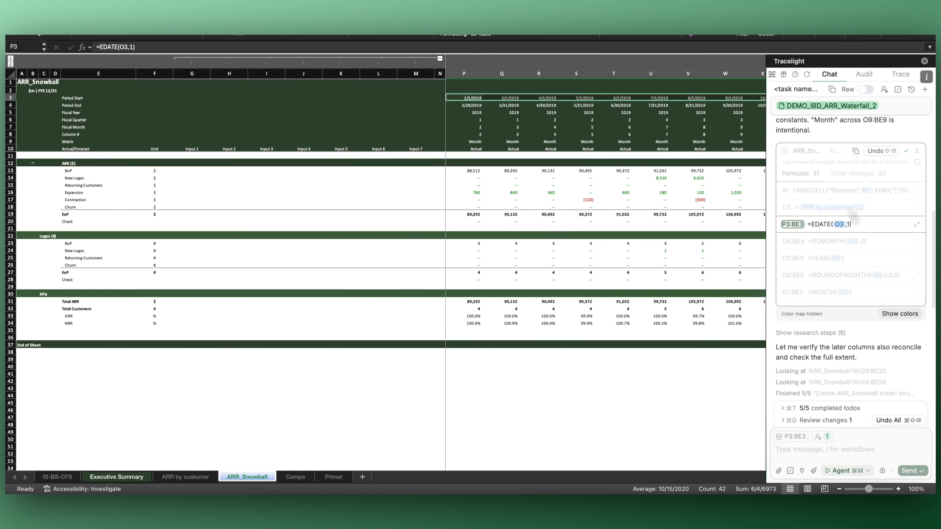
left_click(908, 314)
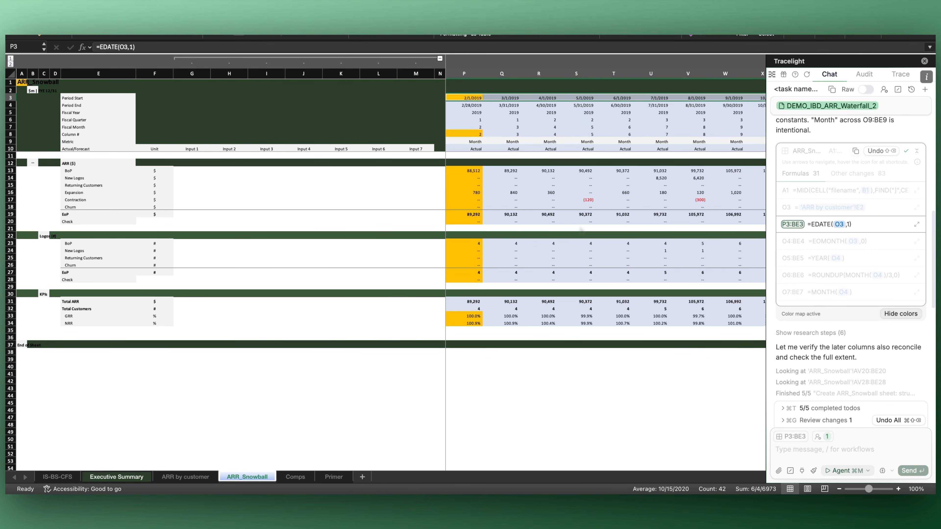
Ask the agent to build a chart underneath the analysis showing how ARR changes over the 4 years.
type("Underneath the analys")
type("is, build")
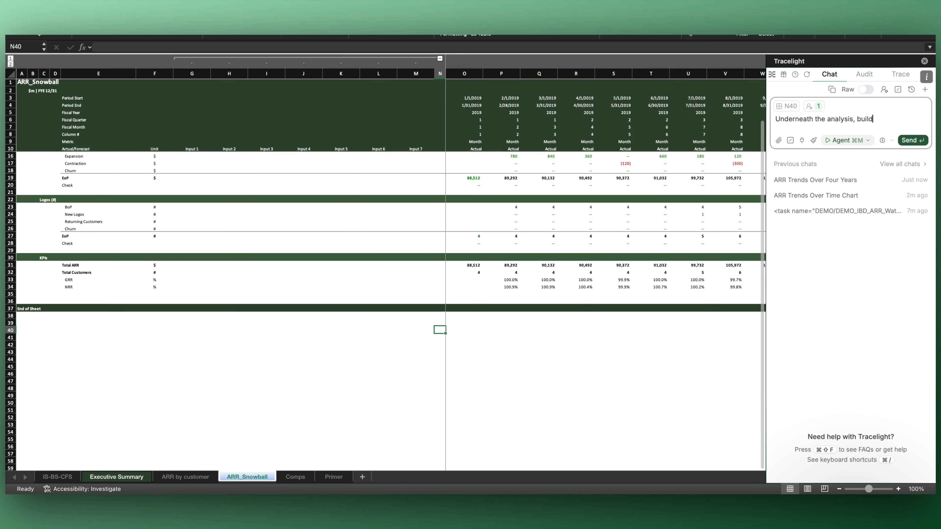
type(" a chart showing how ARR changes over the ")
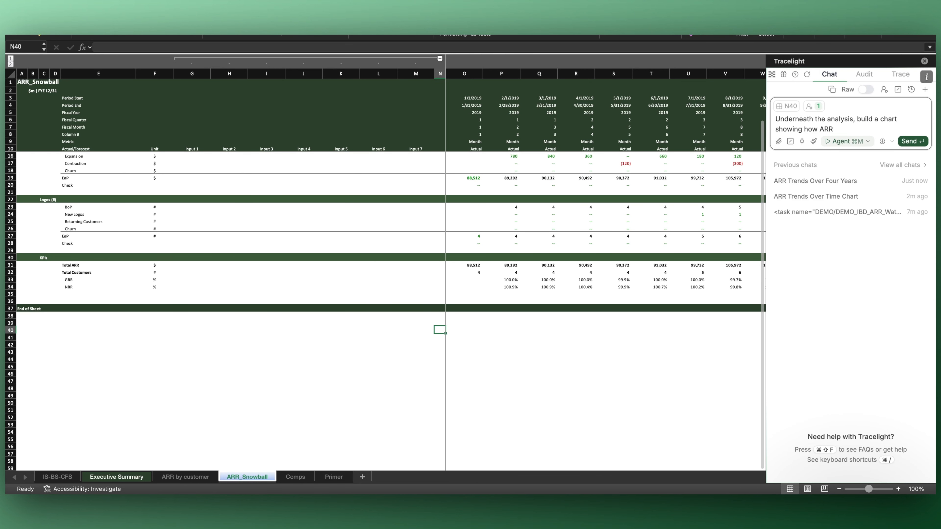
type("4 years")
key("Return")
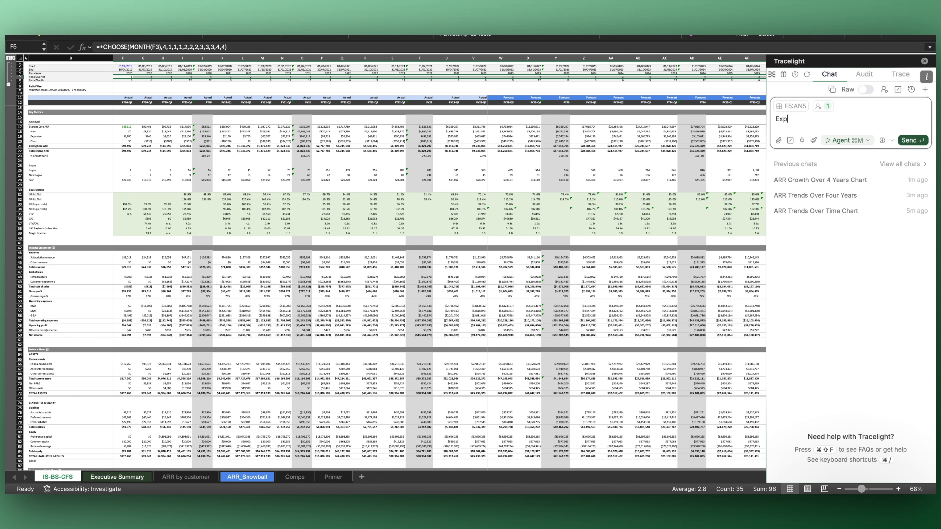
Ask the agent to export each of the main tables from the IS-BS-CFS sheet into a PowerPoint file.
type("ort each of the main tables from this ")
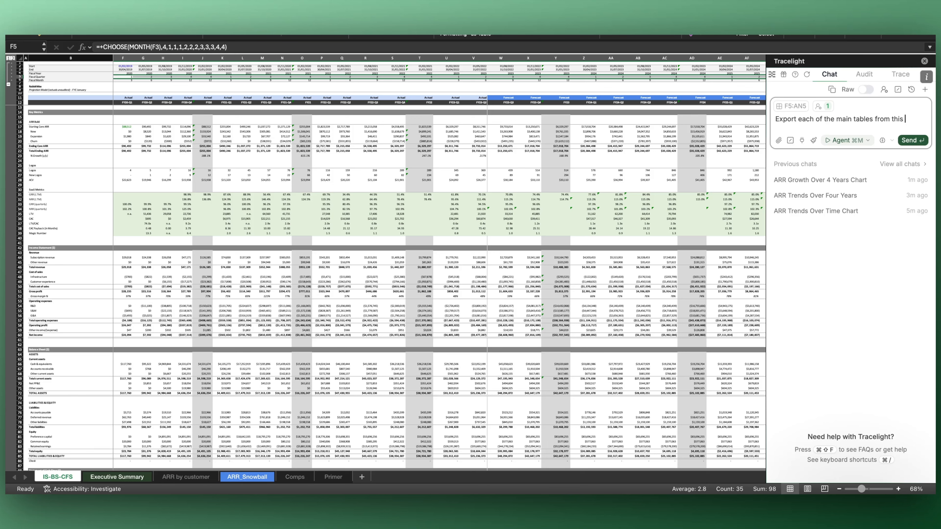
type("sheet into a p")
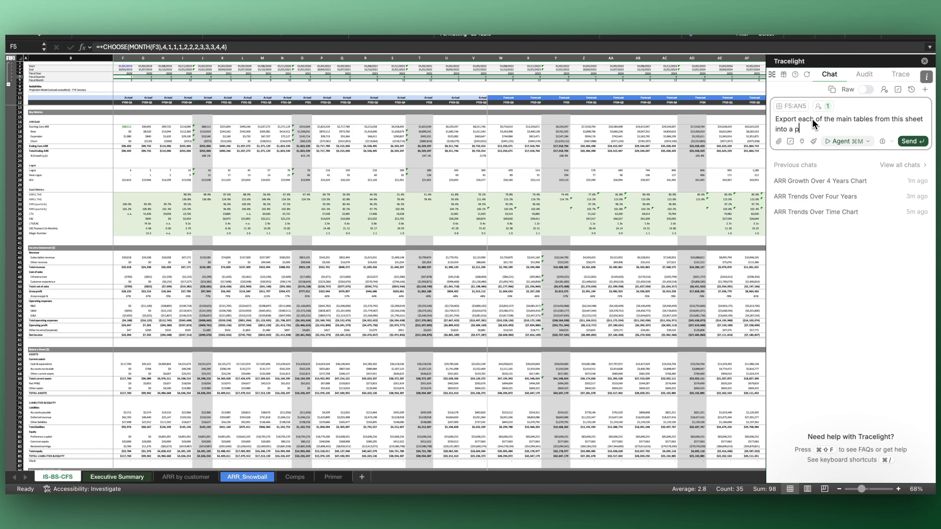
type("owerpoint file")
left_click(912, 142)
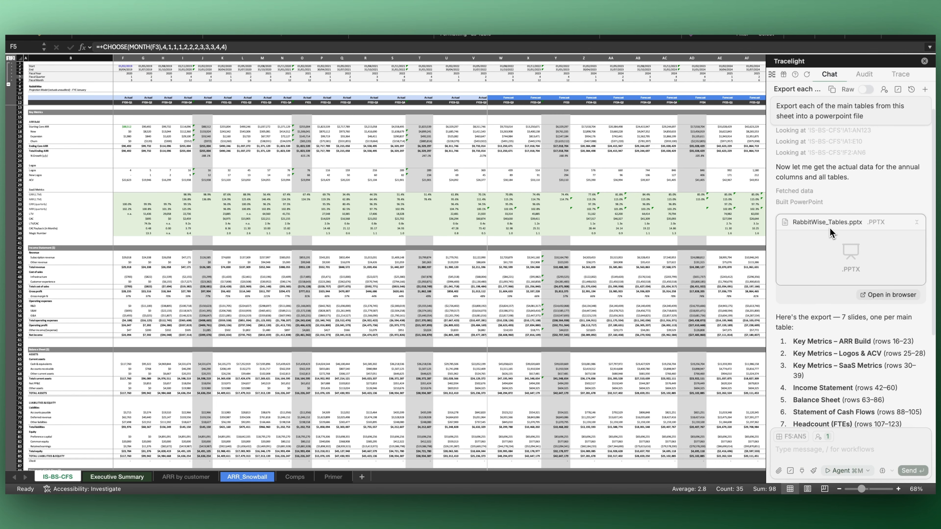
Open the exported RabbitWise_Tables.pptx and look through the Logos & ACV, SaaS Metrics and Income Statement slides.
left_click(883, 296)
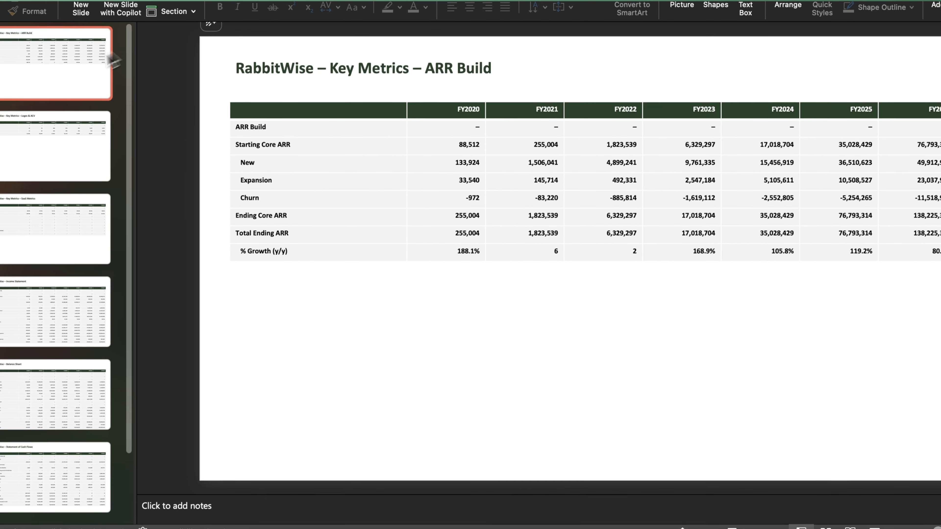
left_click(17, 157)
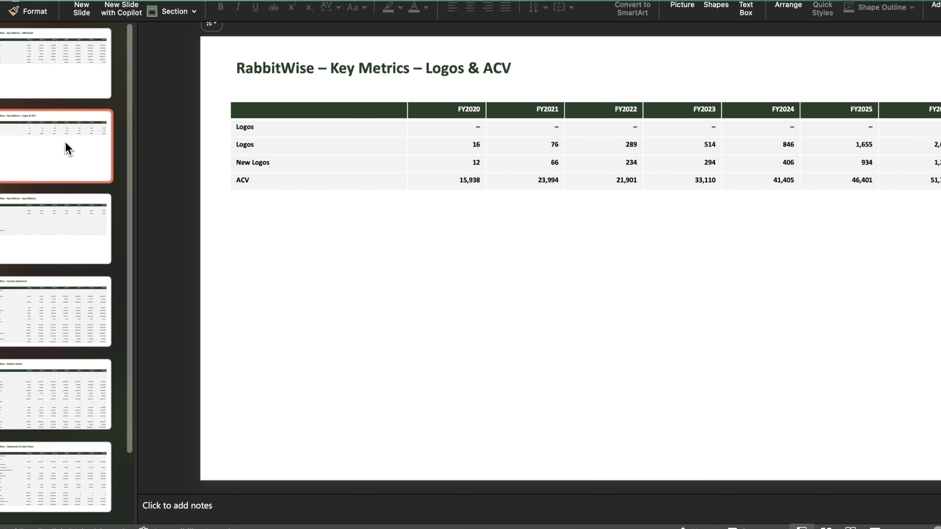
left_click(67, 199)
left_click(66, 306)
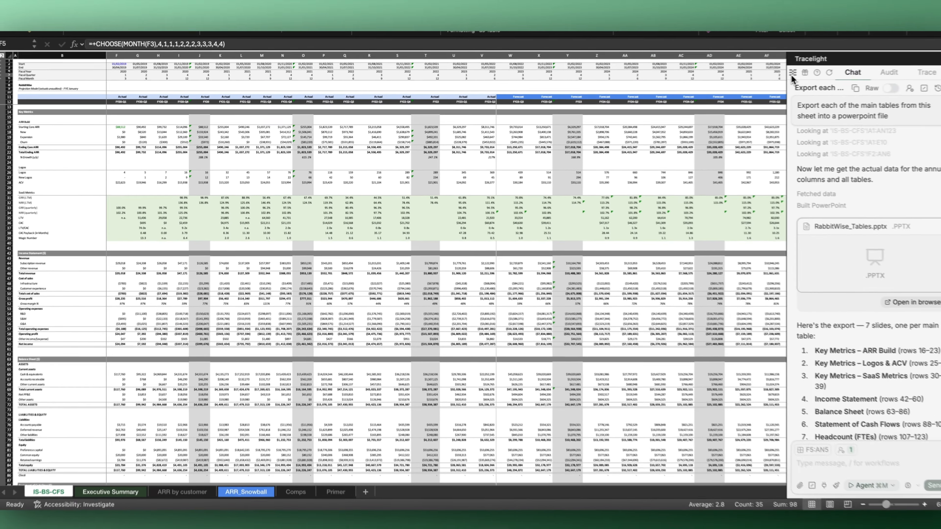
In Tracelight's Compare Spreadsheets web app, find differences between 2026.03.12 - Project ALINA_LBO_BEFORE.xlsx as original and 2026.03.12 - Project ALINA_LBO_AFTER.xlsx as updated.
left_click(791, 72)
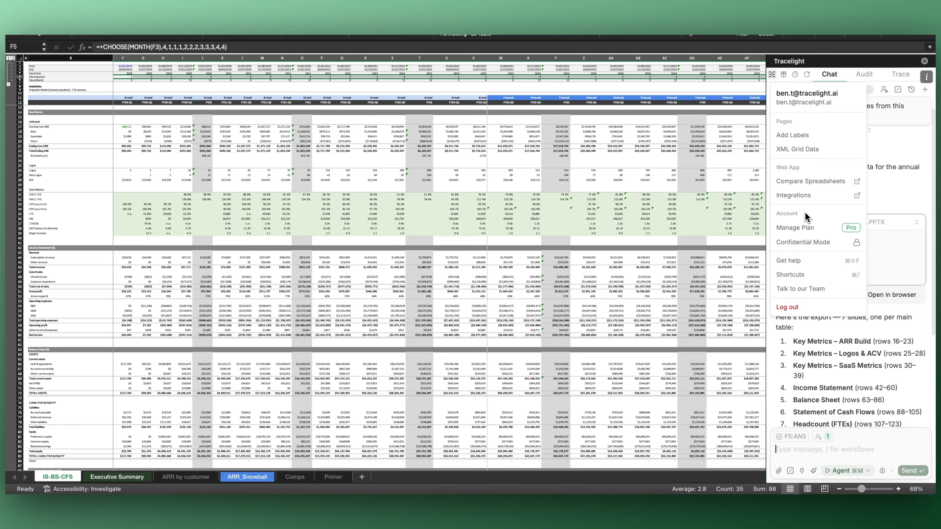
left_click(814, 182)
left_click_drag(136, 86, 414, 193)
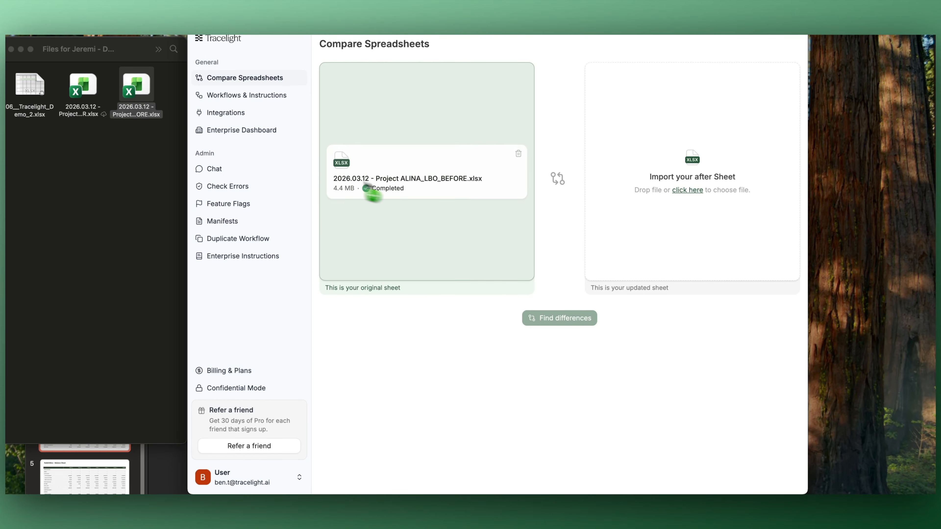
left_click(83, 90)
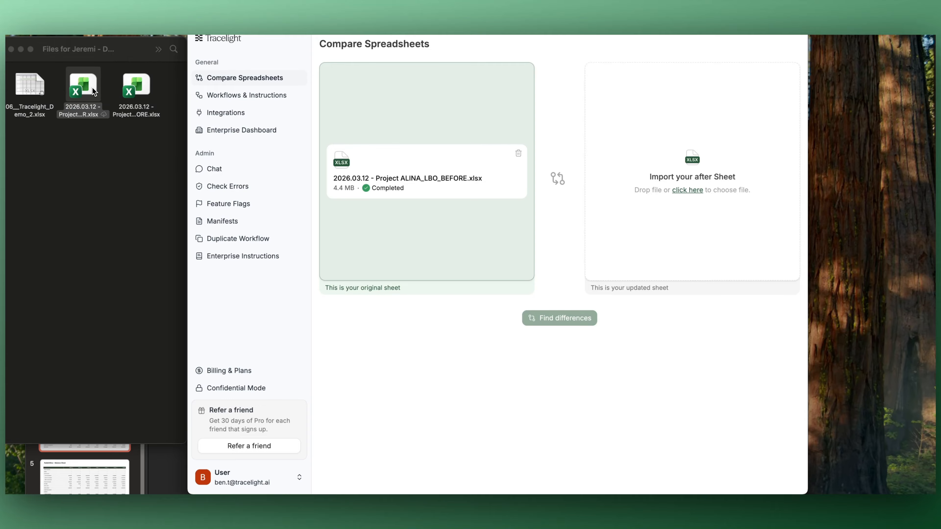
left_click_drag(84, 90, 632, 210)
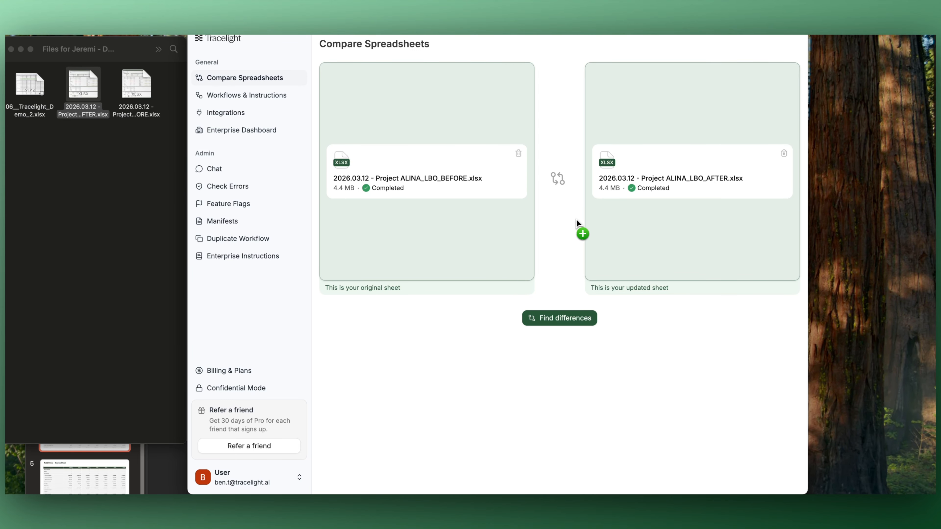
left_click_drag(568, 296, 563, 318)
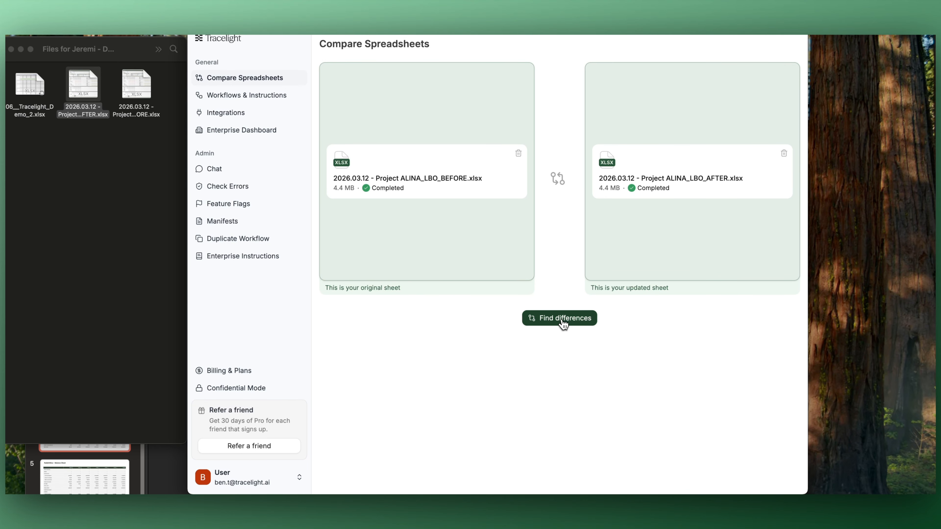
left_click(563, 323)
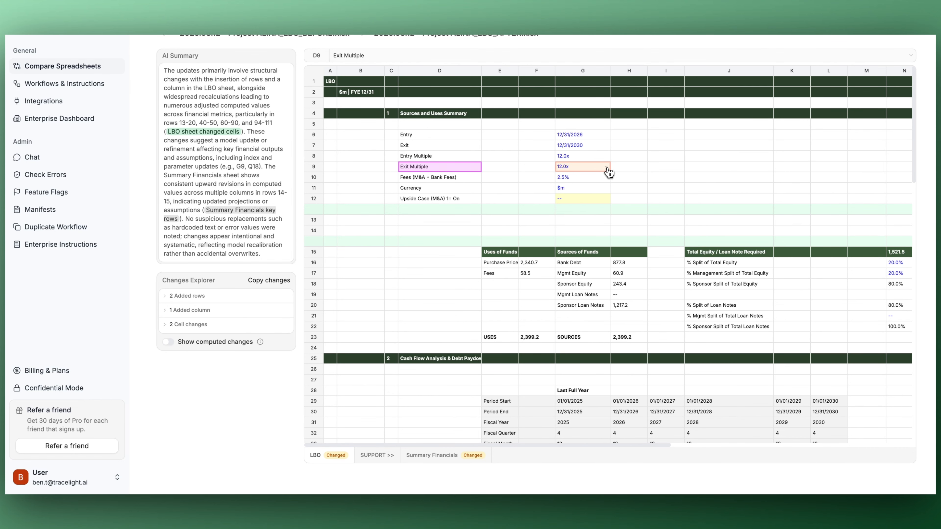
Inspect the Exit Multiple change on the LBO sheet and show computed changes in the comparison.
left_click(608, 171)
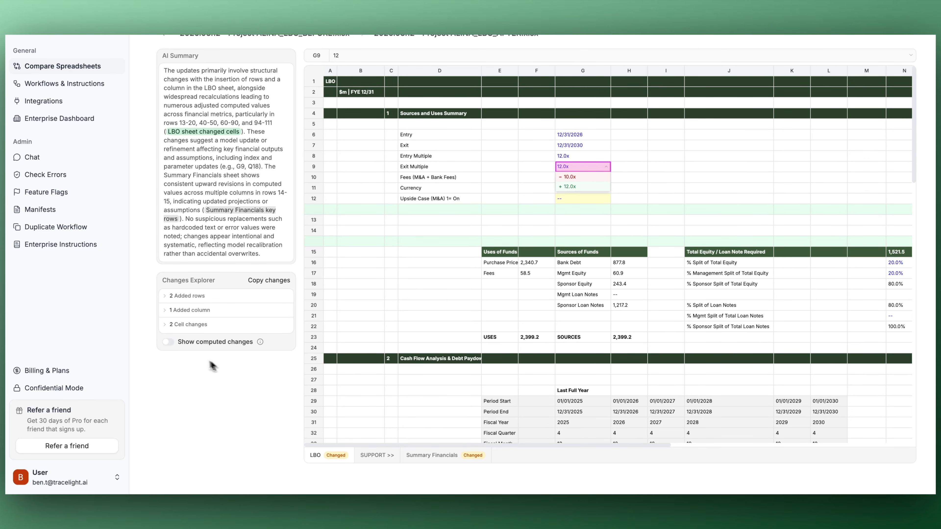
left_click(168, 343)
left_click(168, 343)
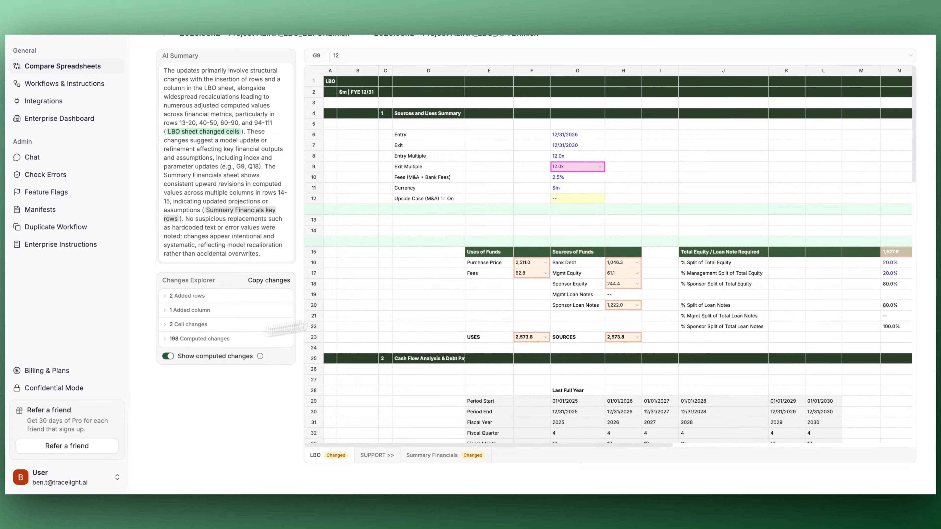
Inspect the before and after values of Bank Debt and Purchase Price in the sources and uses table.
left_click(634, 264)
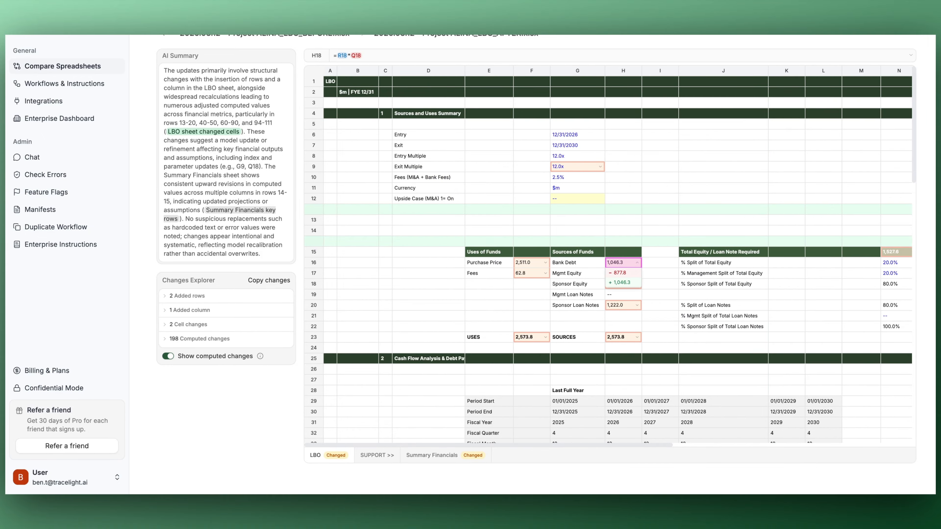
left_click(636, 264)
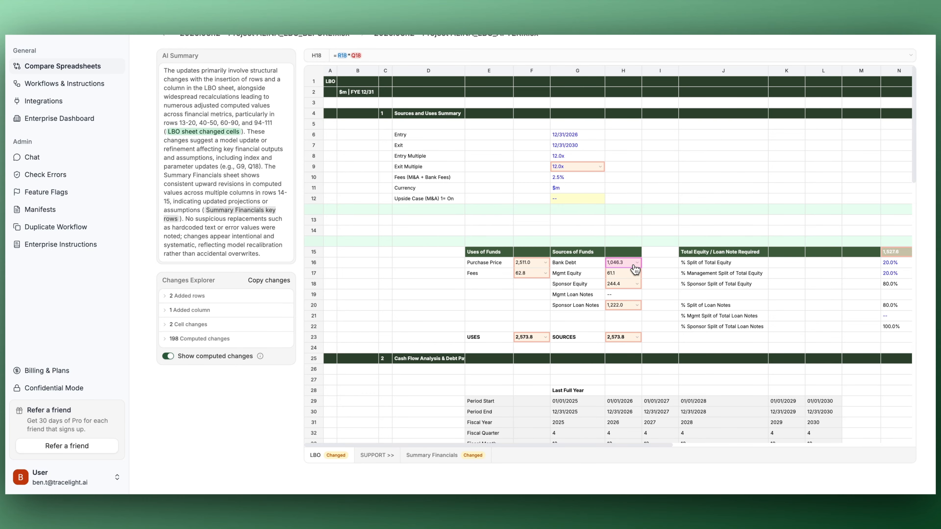
left_click(545, 266)
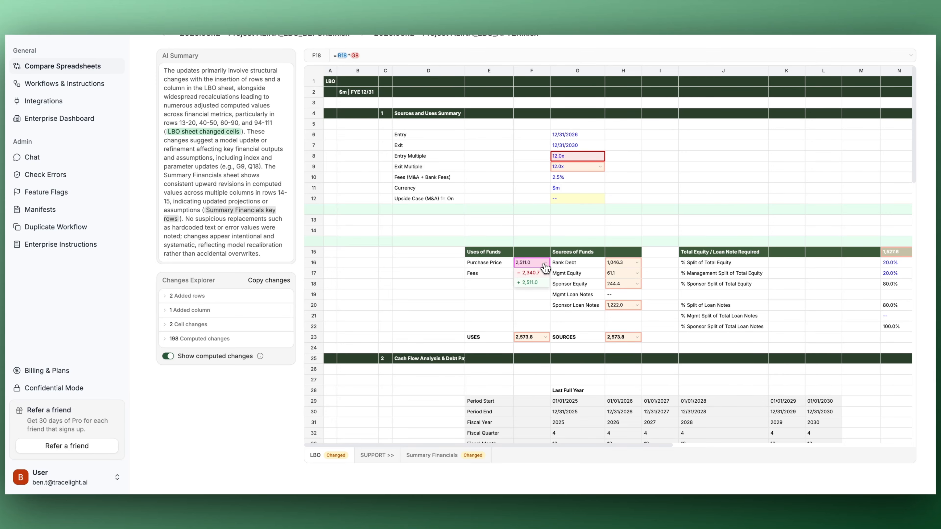
left_click(546, 266)
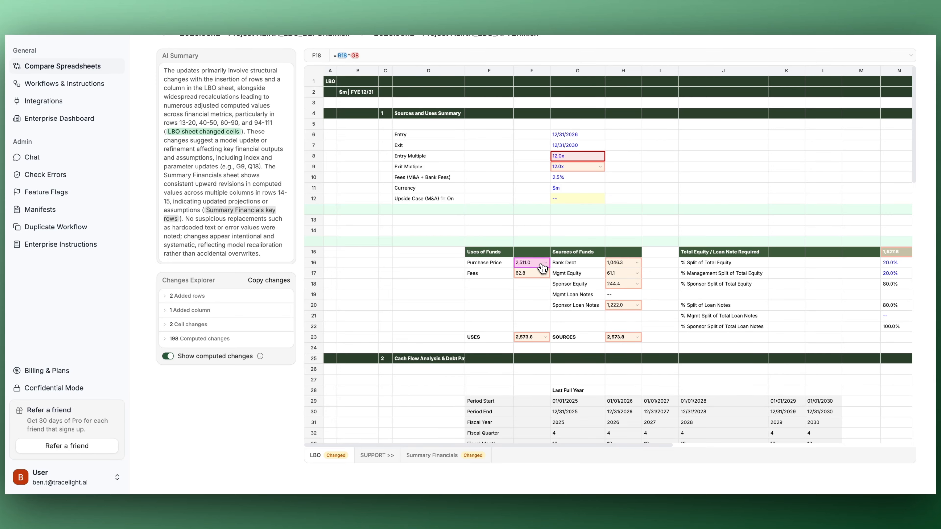